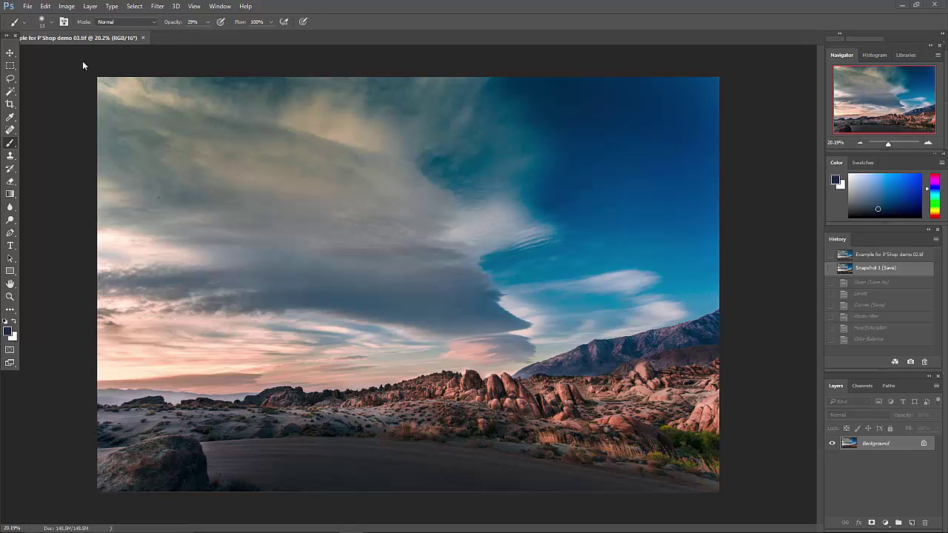
Bring up the Convert to Profile dialog from the Edit menu for the landscape photo.
{"action": "left_click", "coordinate": [46, 7]}
{"action": "left_click", "coordinate": [46, 7]}
{"action": "left_click", "coordinate": [46, 6]}
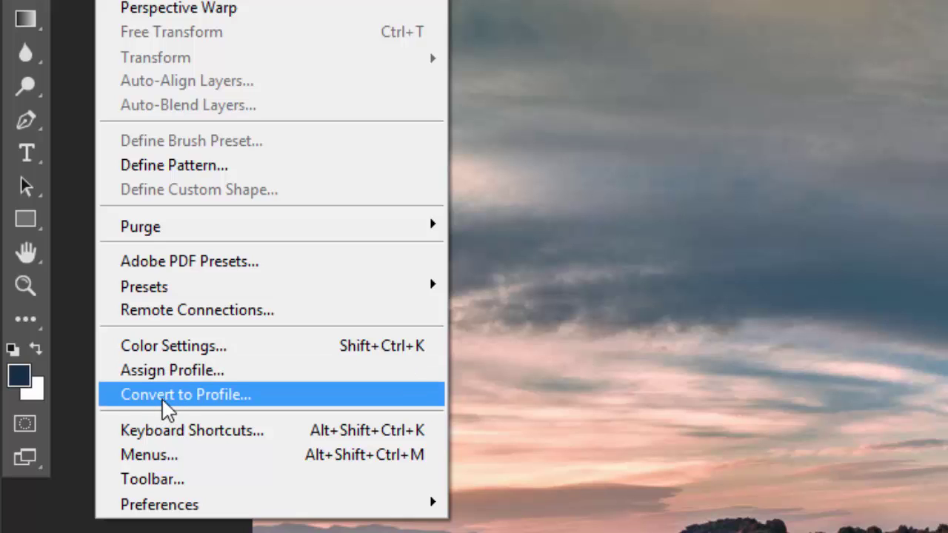
{"action": "left_click", "coordinate": [168, 400]}
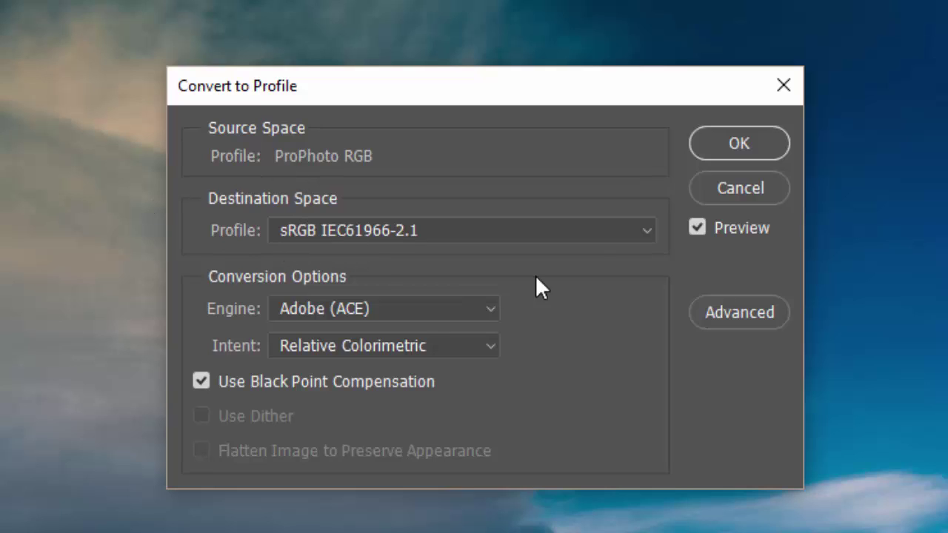
Set the destination profile to sRGB IEC61966-2.1 and apply the conversion from ProPhoto RGB.
{"action": "left_click", "coordinate": [641, 228]}
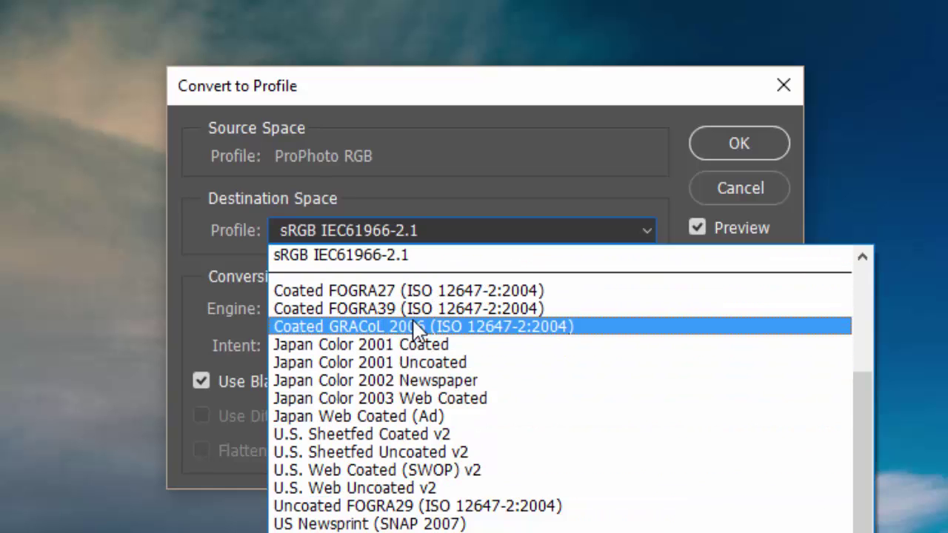
{"action": "left_click", "coordinate": [416, 290]}
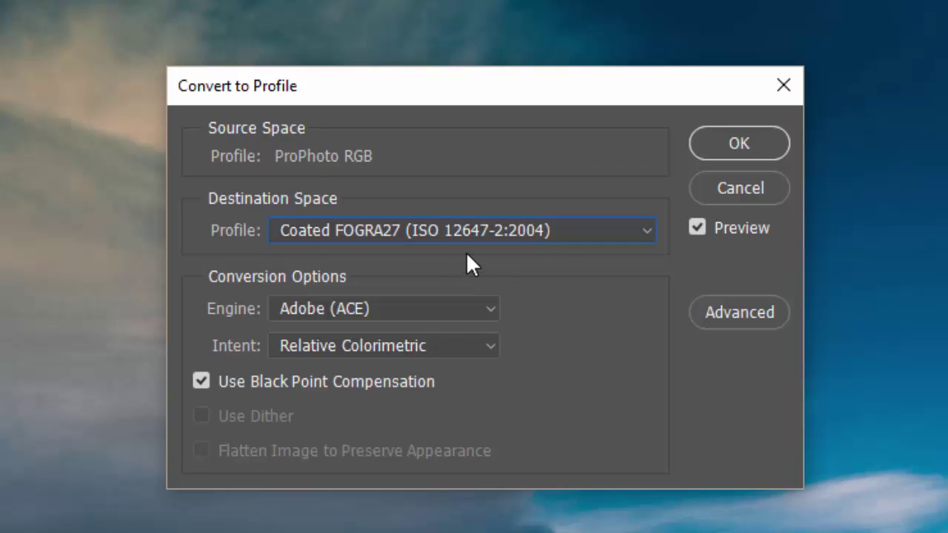
{"action": "scroll", "coordinate": [650, 238], "scroll_direction": "down", "scroll_amount": 2}
{"action": "left_click", "coordinate": [650, 237]}
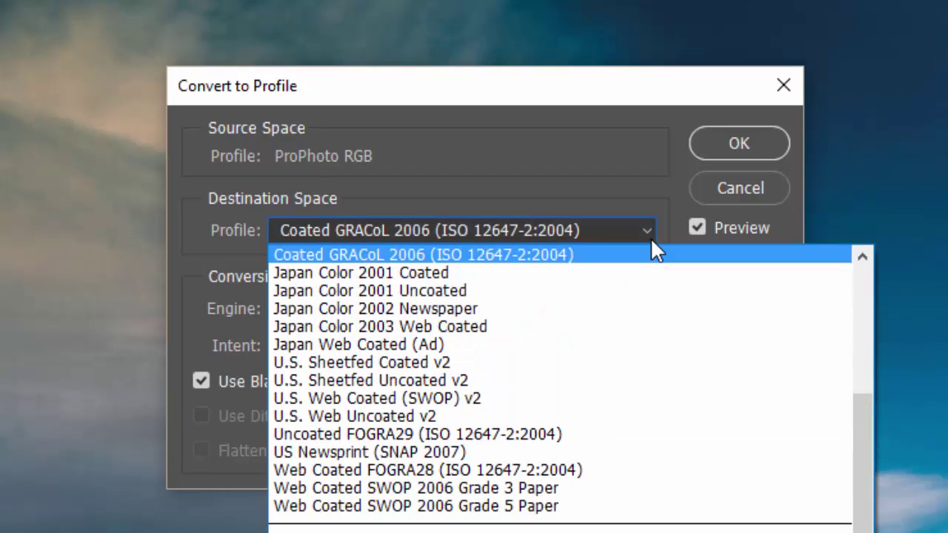
{"action": "left_click", "coordinate": [650, 237]}
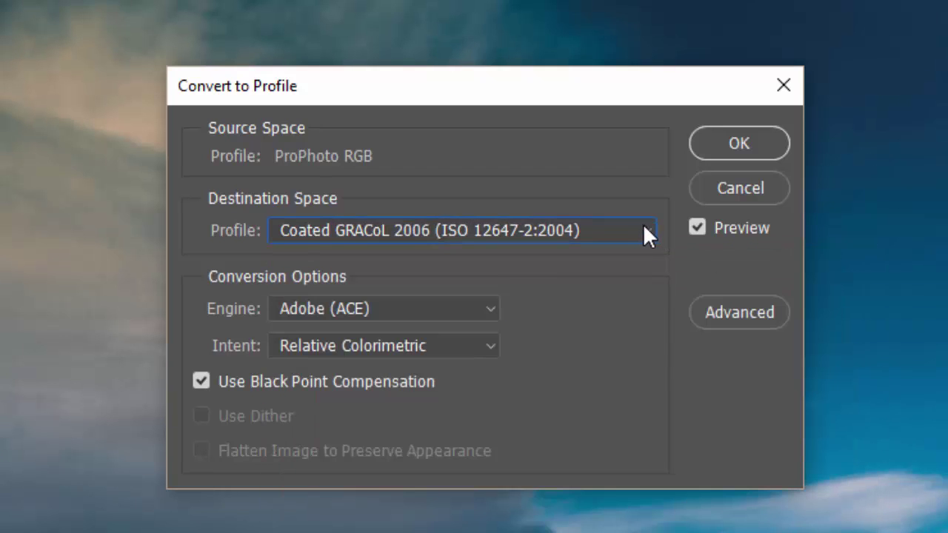
{"action": "left_click", "coordinate": [643, 230]}
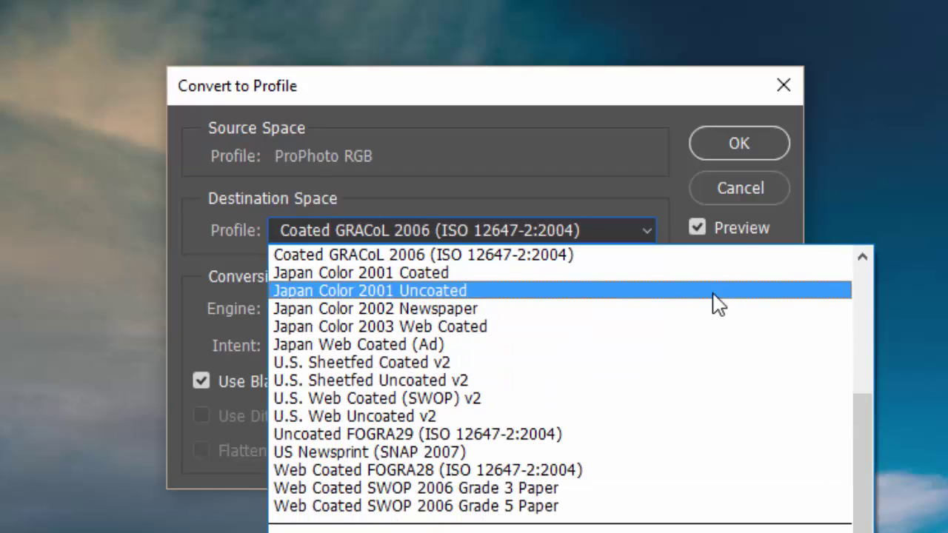
{"action": "left_click_drag", "start_coordinate": [862, 435], "coordinate": [859, 362]}
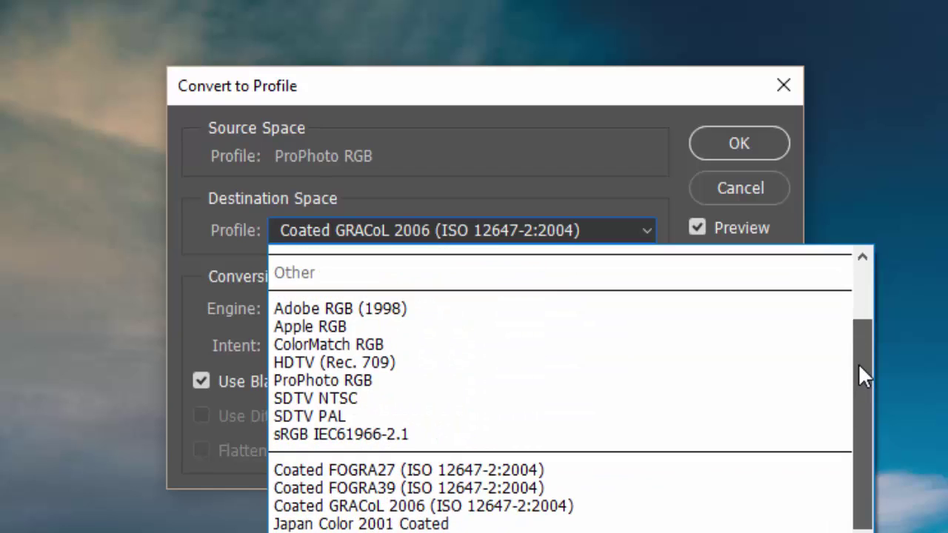
{"action": "left_click", "coordinate": [286, 437]}
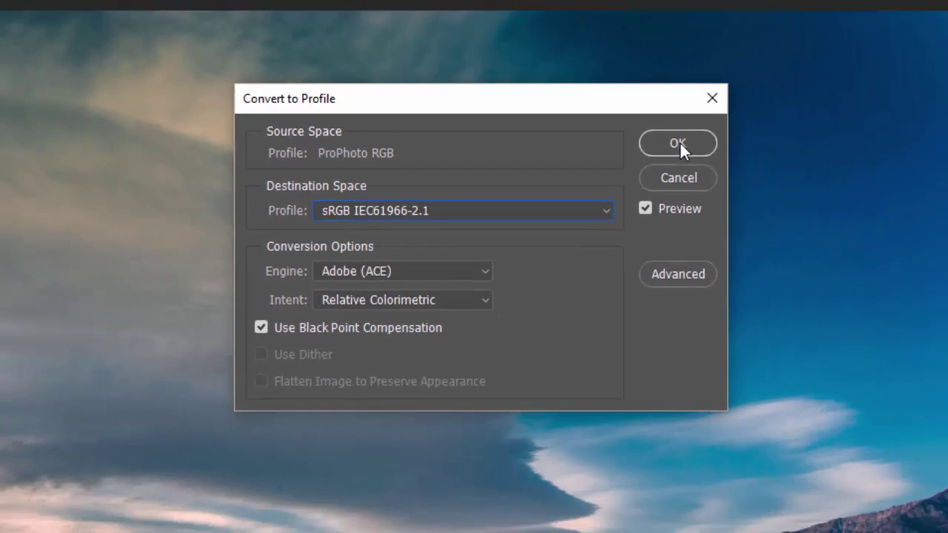
{"action": "left_click", "coordinate": [742, 142]}
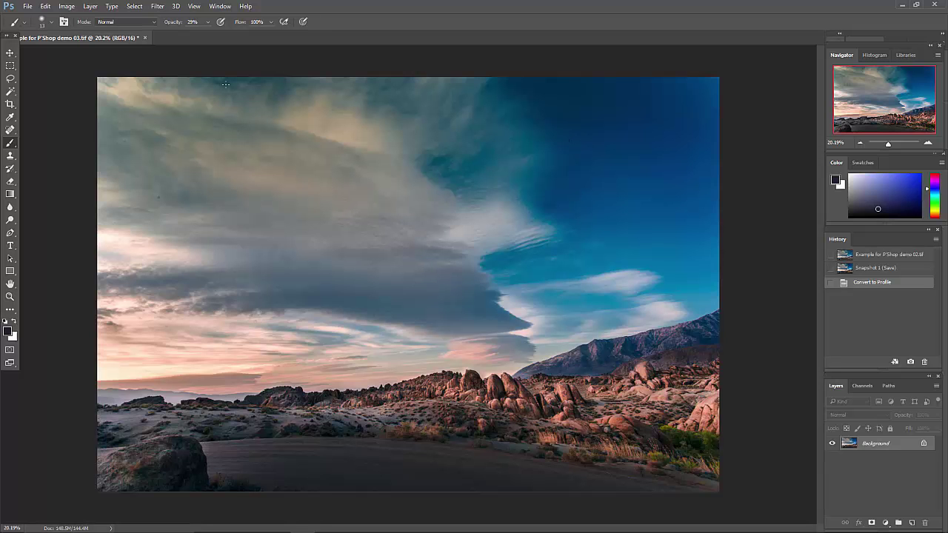
Change the image mode from 16 to 8 Bits/Channel.
{"action": "left_click", "coordinate": [66, 7]}
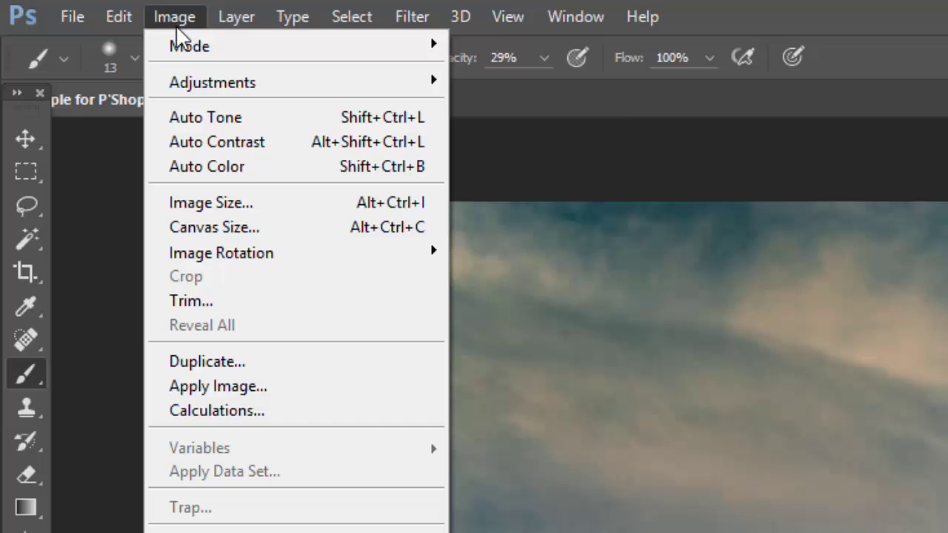
{"action": "mouse_move", "coordinate": [162, 37]}
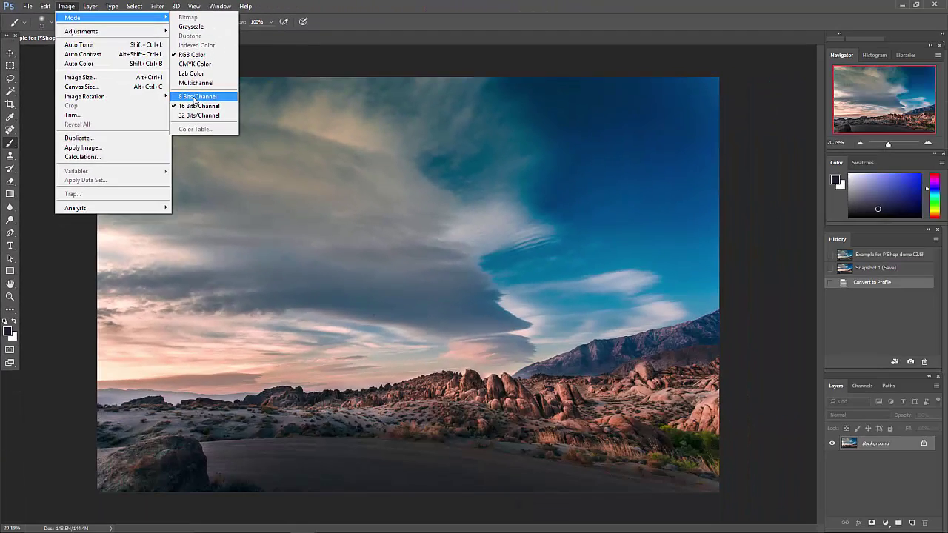
{"action": "left_click", "coordinate": [509, 255]}
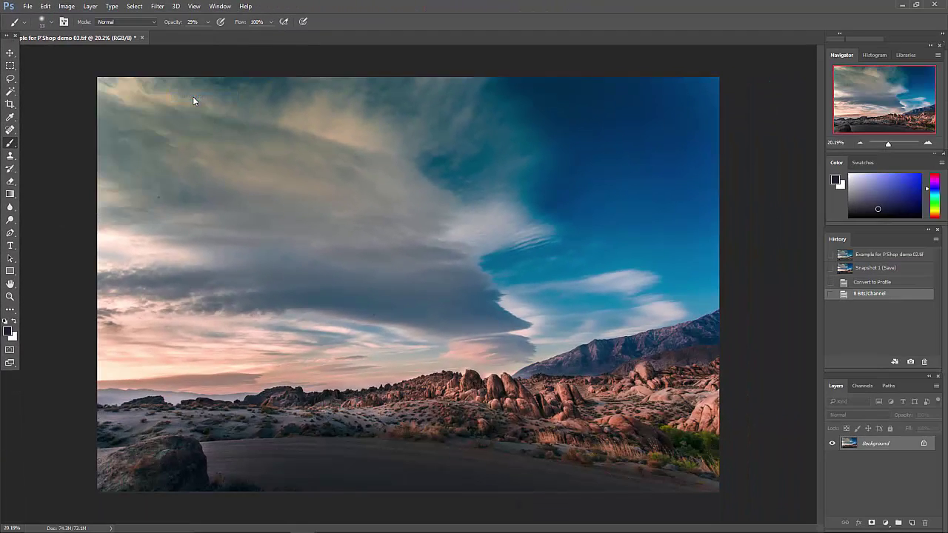
In Image Size, set resolution to 100 Pixels/Inch and width to 1000 pixels (1000 × 667).
{"action": "left_click", "coordinate": [68, 6]}
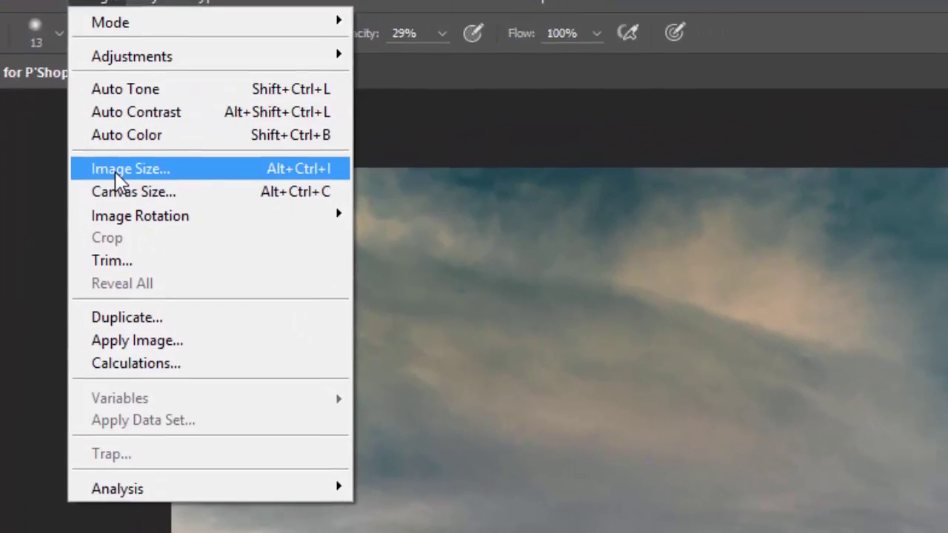
{"action": "left_click", "coordinate": [187, 190]}
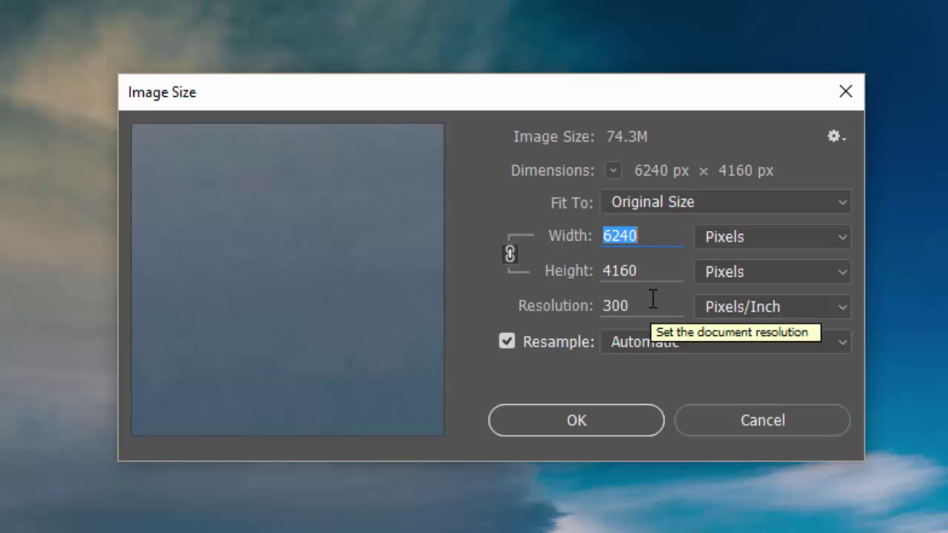
{"action": "left_click_drag", "start_coordinate": [635, 303], "coordinate": [603, 299]}
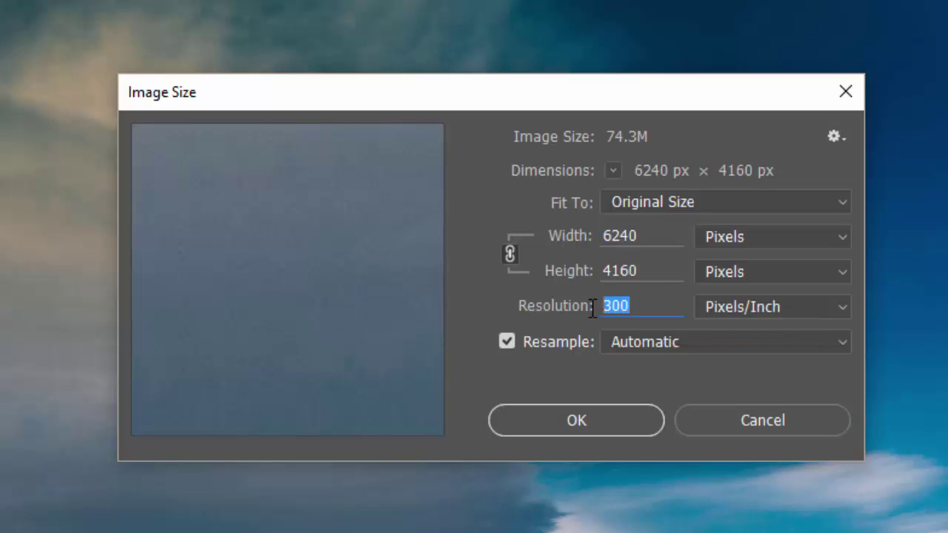
{"action": "type", "text": "100"}
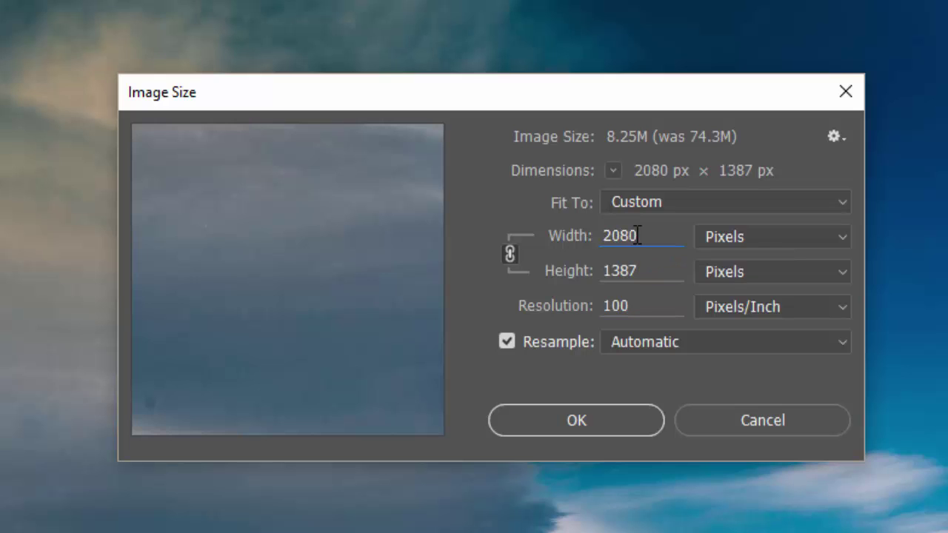
{"action": "double_click", "coordinate": [639, 235]}
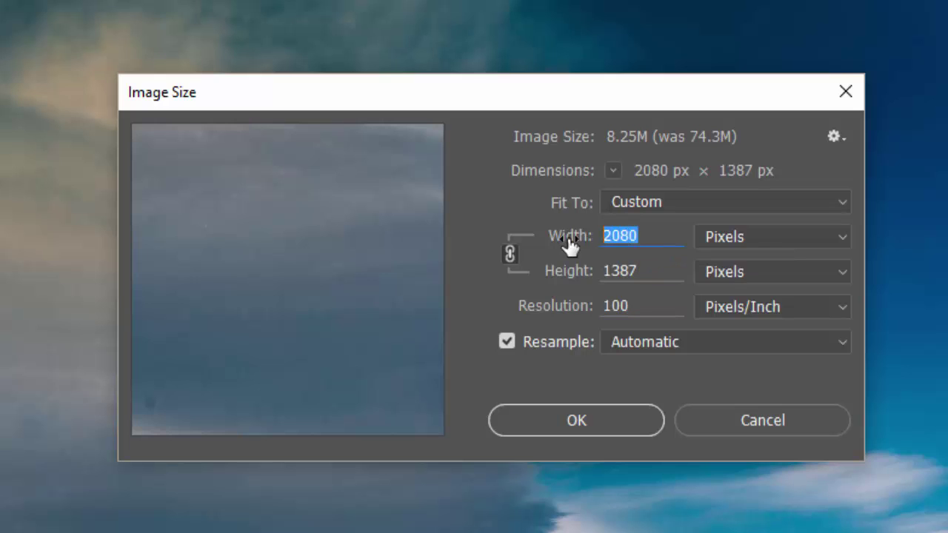
{"action": "type", "text": "1000"}
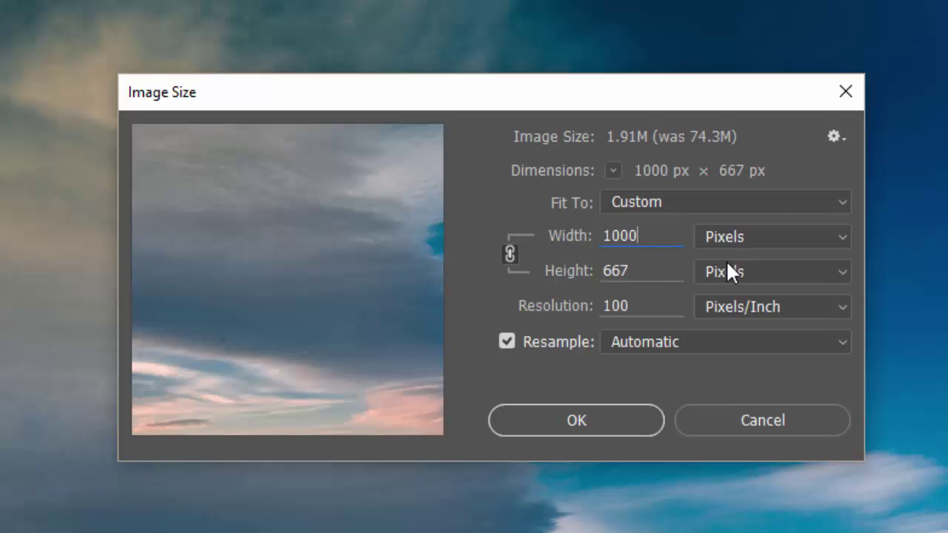
{"action": "left_click", "coordinate": [842, 234]}
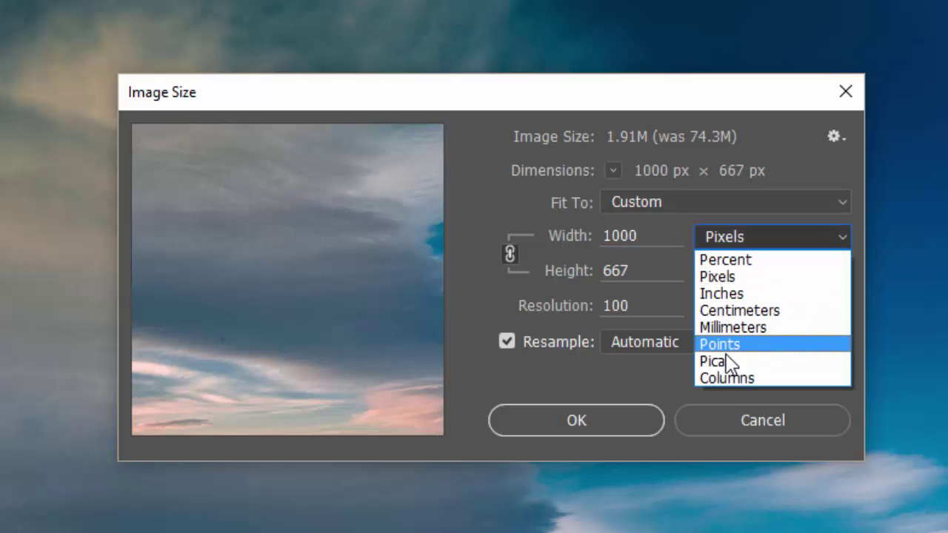
{"action": "left_click", "coordinate": [718, 276]}
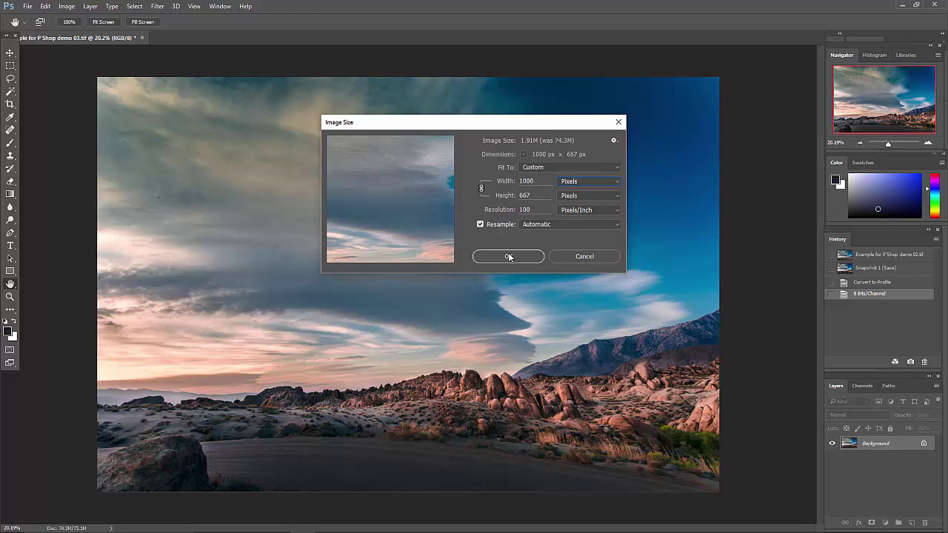
Apply the 1000 × 667 px resize and fit the view to the resized photo.
{"action": "left_click", "coordinate": [508, 256]}
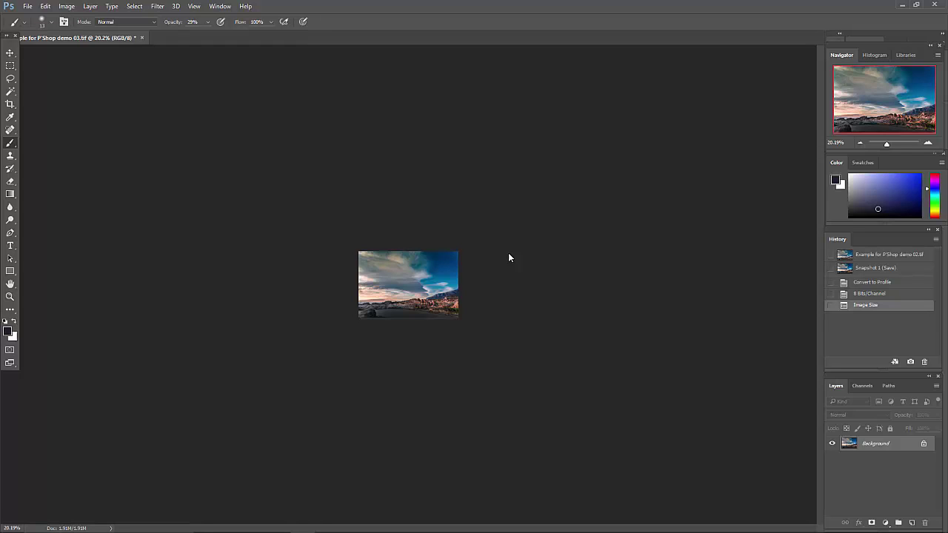
{"action": "key", "text": "ctrl+0"}
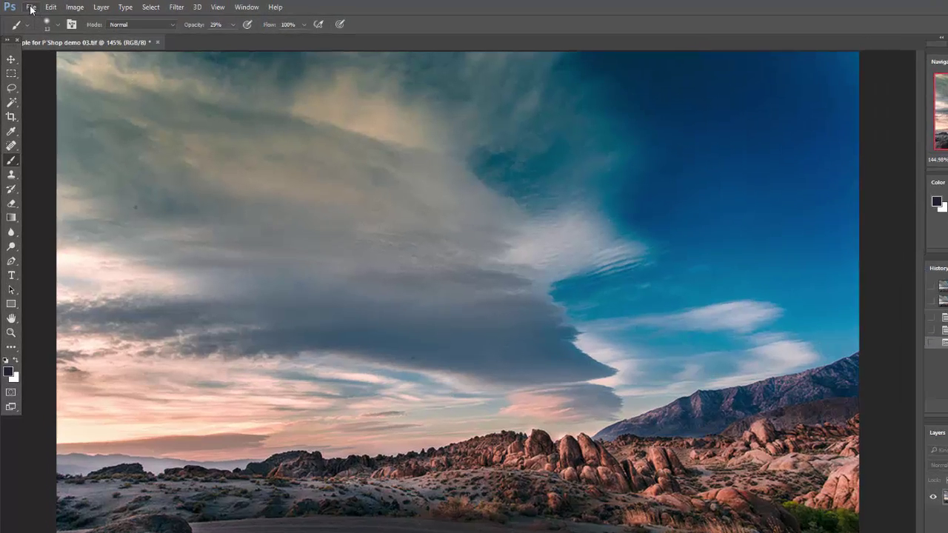
Save As JPEG named 'Example for P'Shop demo 03 to submit' in Photo 143 Online.
{"action": "left_click", "coordinate": [27, 7]}
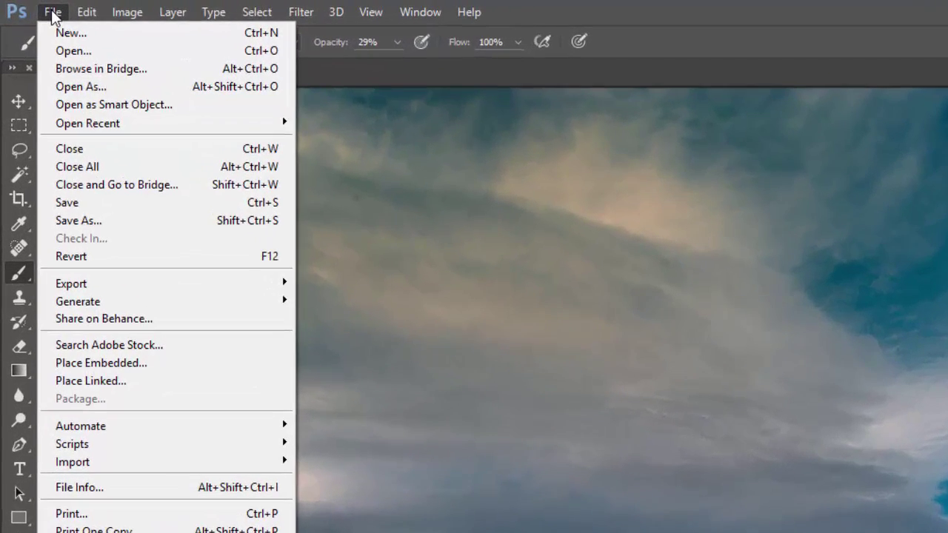
{"action": "left_click", "coordinate": [59, 220]}
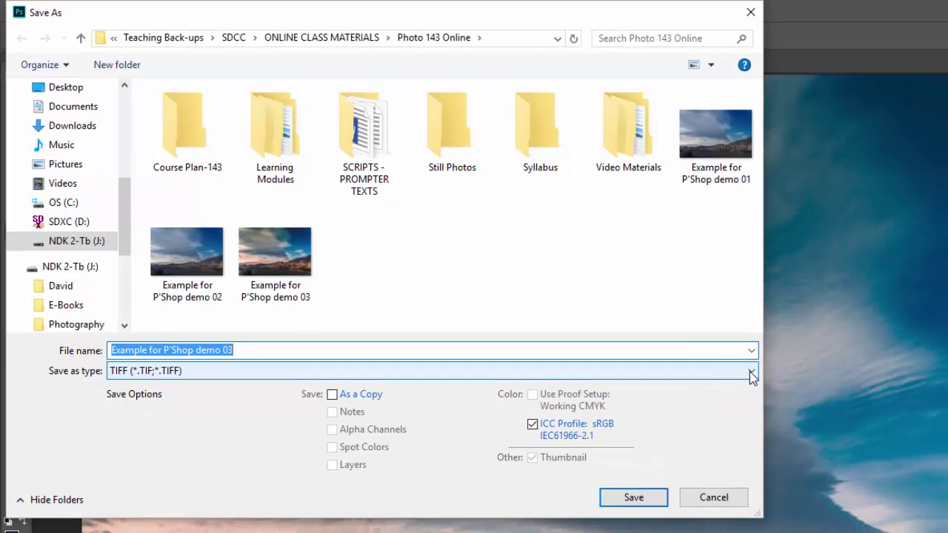
{"action": "left_click", "coordinate": [751, 374]}
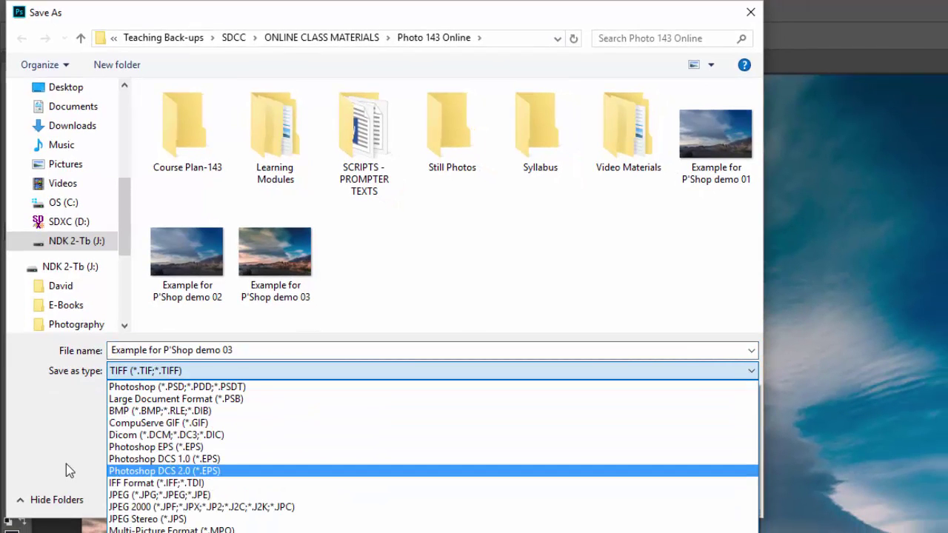
{"action": "left_click", "coordinate": [116, 495]}
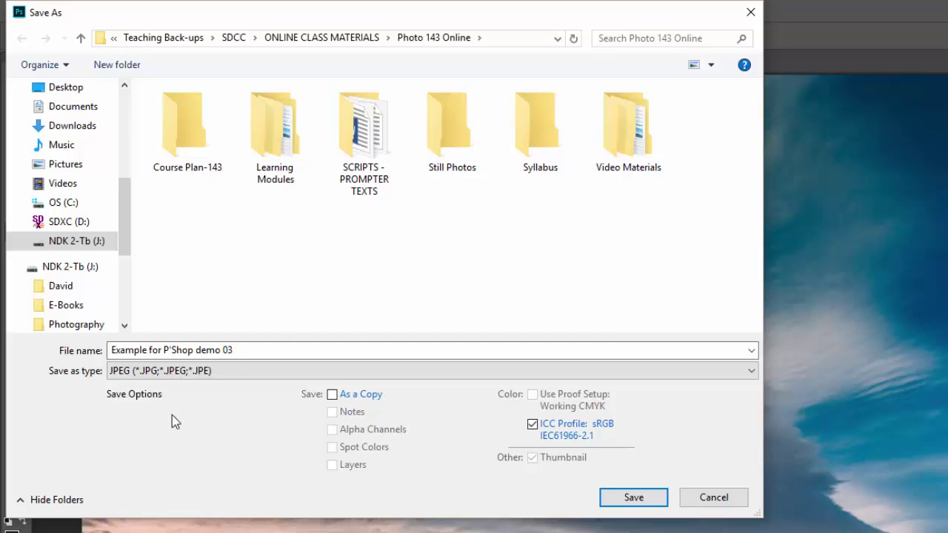
{"action": "left_click", "coordinate": [246, 351]}
{"action": "left_click", "coordinate": [240, 349]}
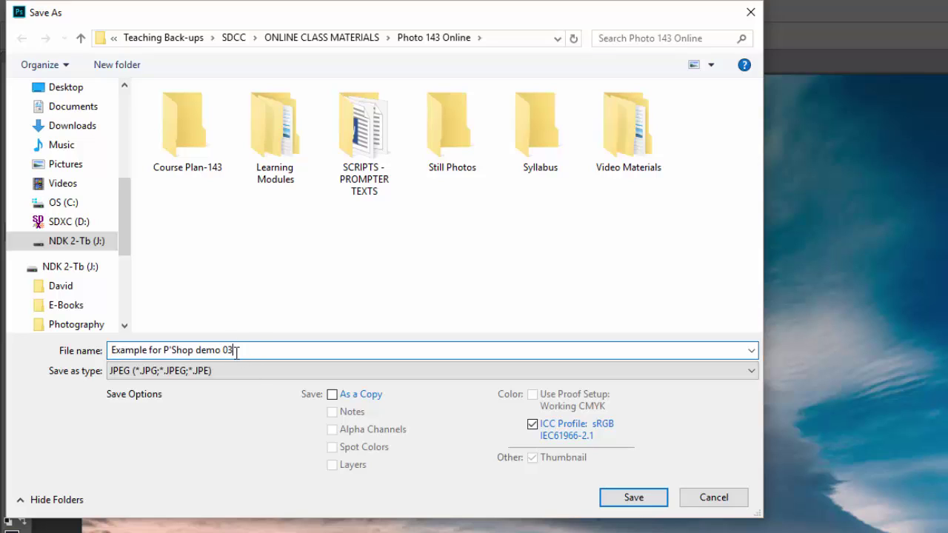
{"action": "type", "text": "to submit"}
Save the JPEG at Quality 12 (Maximum) with Baseline (Standard) format.
{"action": "left_click", "coordinate": [635, 497]}
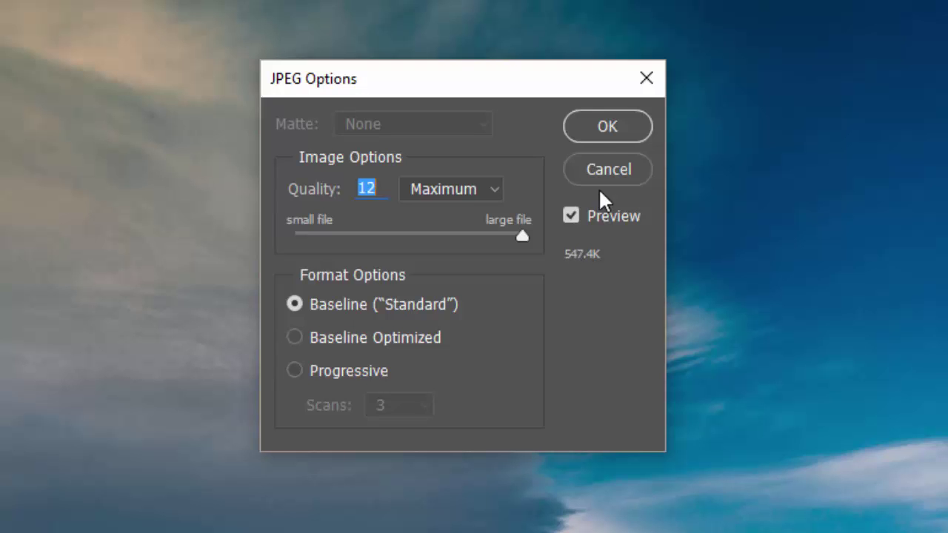
{"action": "left_click", "coordinate": [606, 127]}
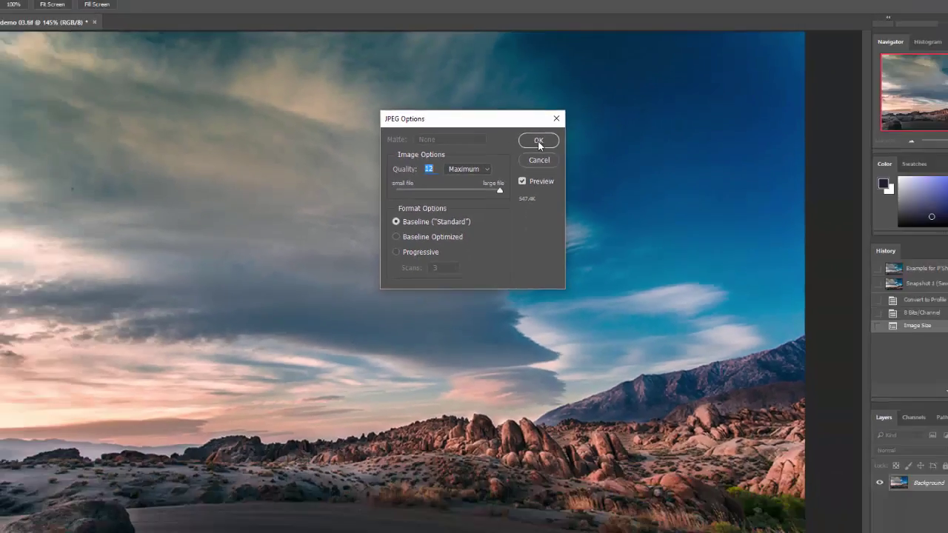